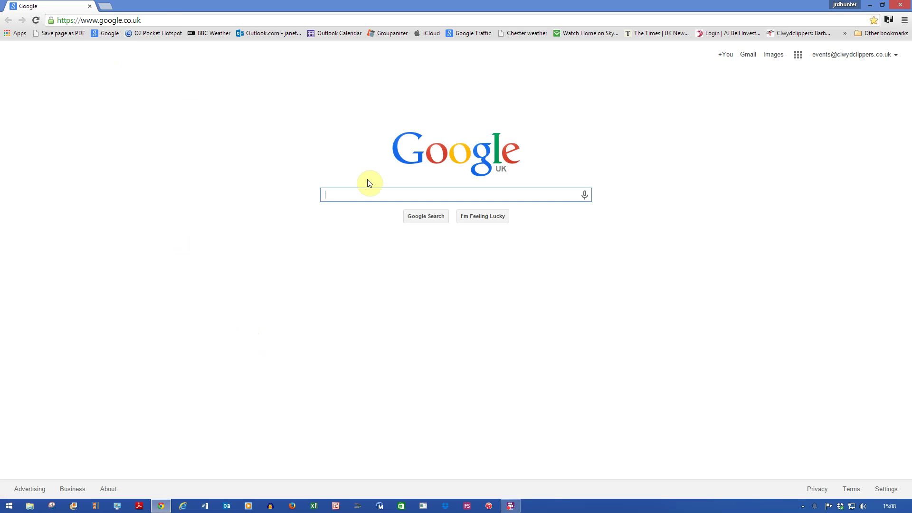
# Search the web for audacity and download the Audacity 2.0.6 Windows installer to the Downloads folder as audacity-win-2.0.6 (3).exe
pyautogui.write('audacity')
pyautogui.press('Return')
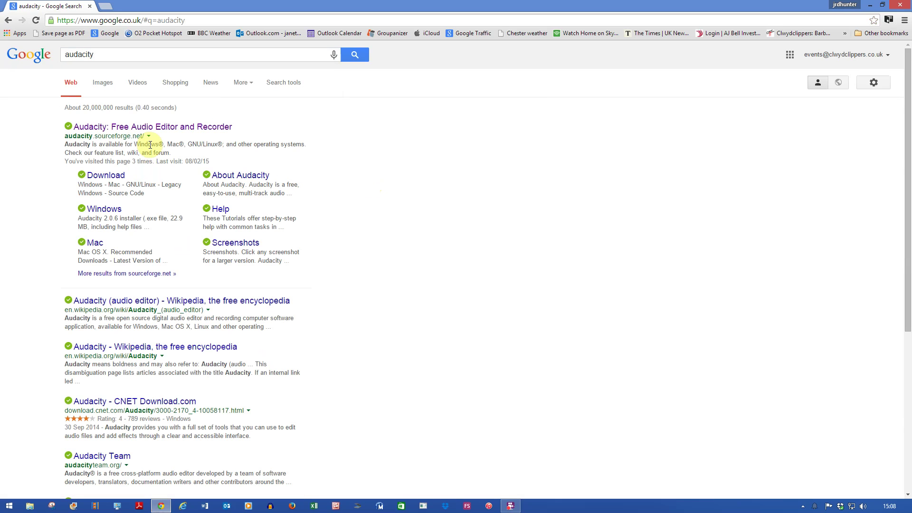
pyautogui.click(176, 131)
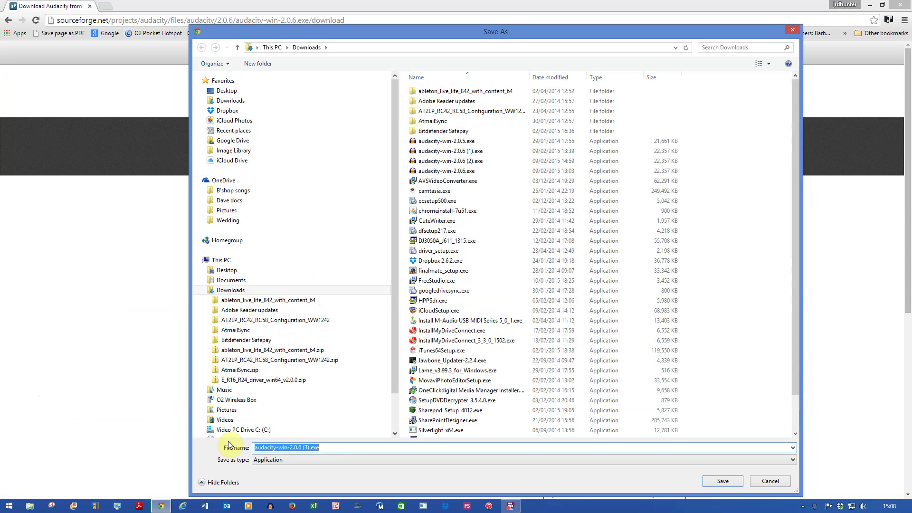
pyautogui.click(722, 482)
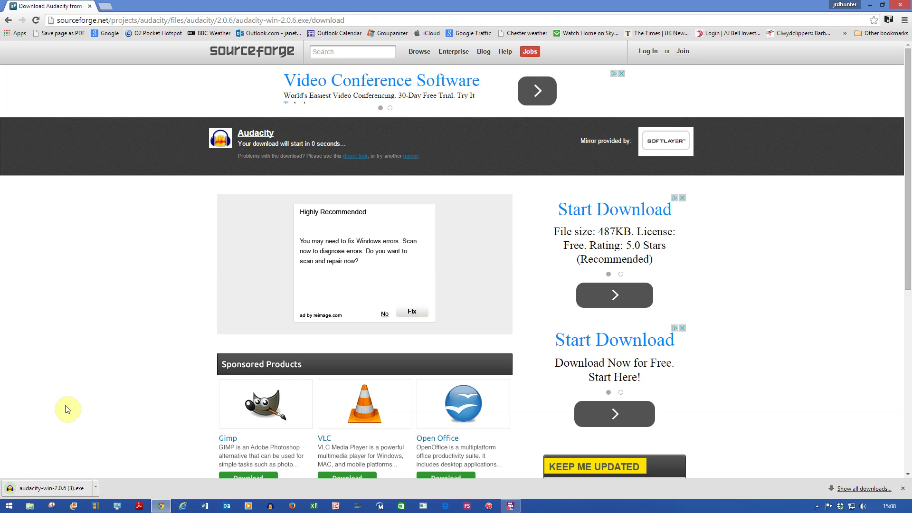
# Run the downloaded Audacity installer in English and accept the existing folder C:\Program Files (x86)\Audacity as the destination
pyautogui.click(39, 489)
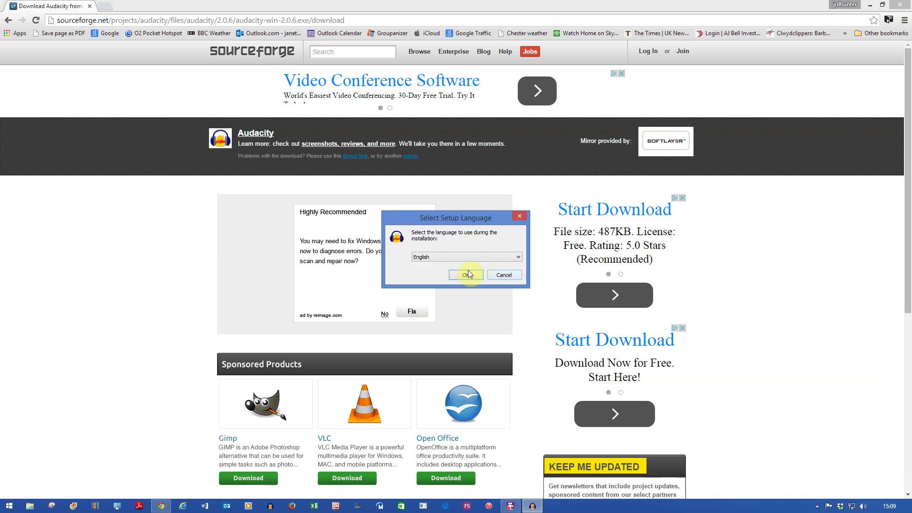
pyautogui.click(464, 274)
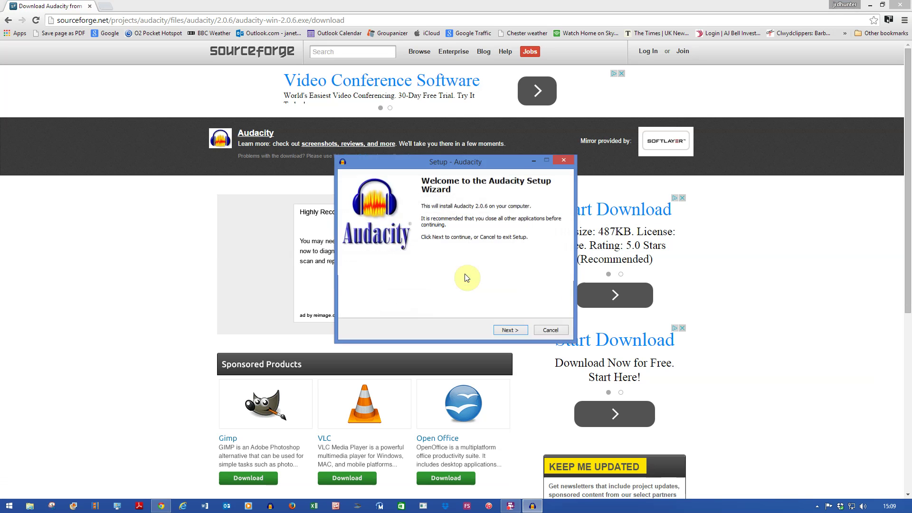
pyautogui.click(509, 330)
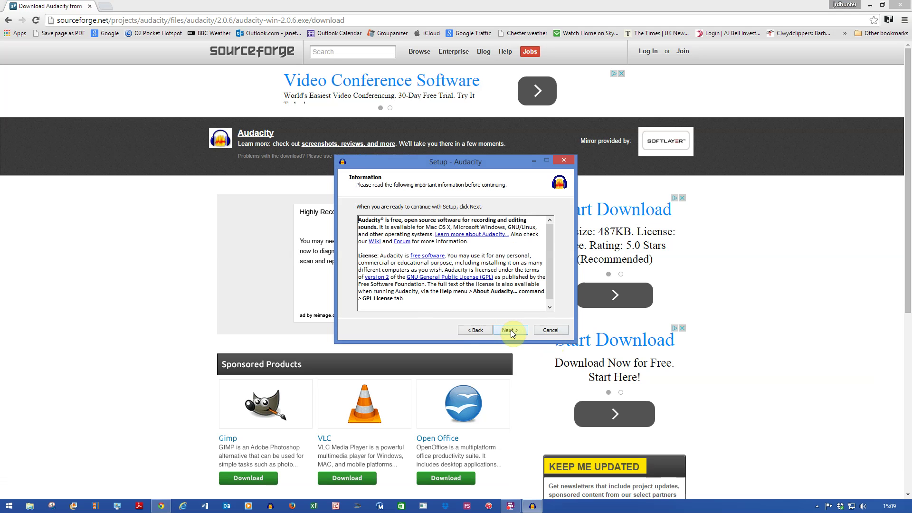
pyautogui.click(510, 330)
pyautogui.click(511, 330)
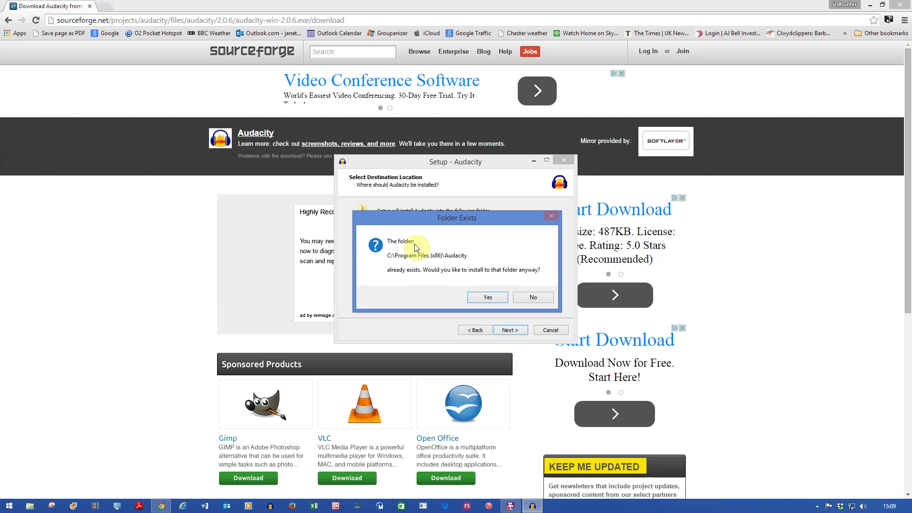
pyautogui.click(487, 298)
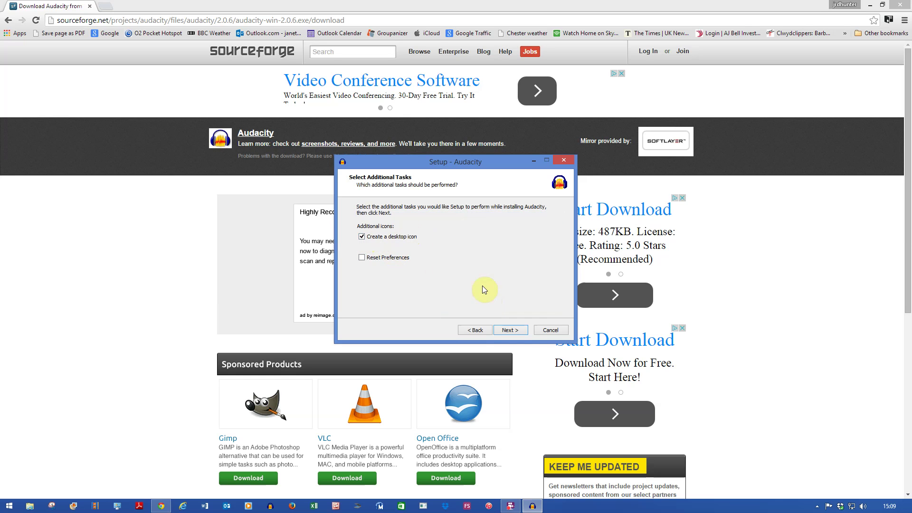
# Install Audacity with a desktop icon and without resetting preferences, launching the program when setup finishes
pyautogui.click(509, 330)
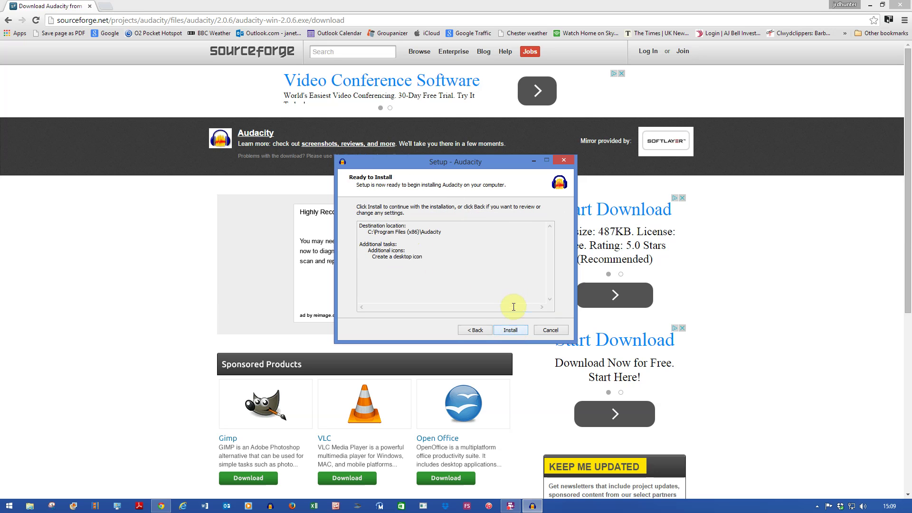
pyautogui.click(511, 331)
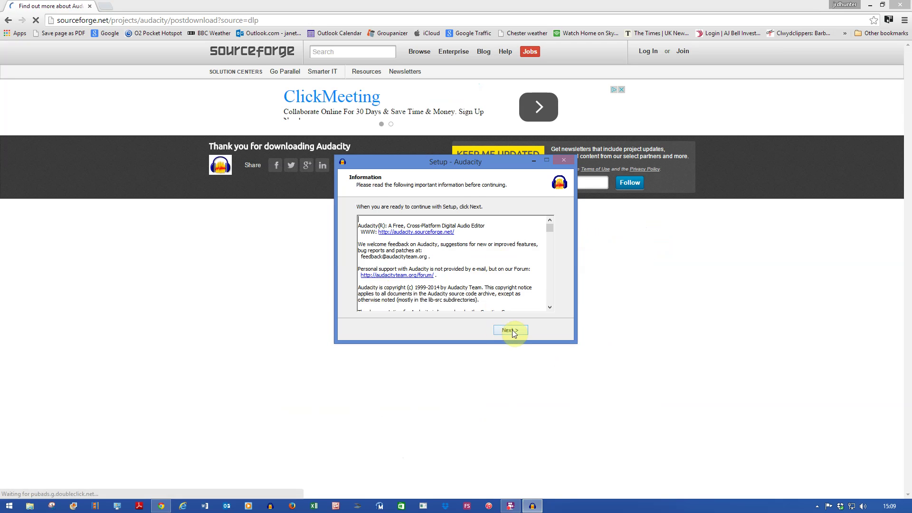
pyautogui.click(511, 330)
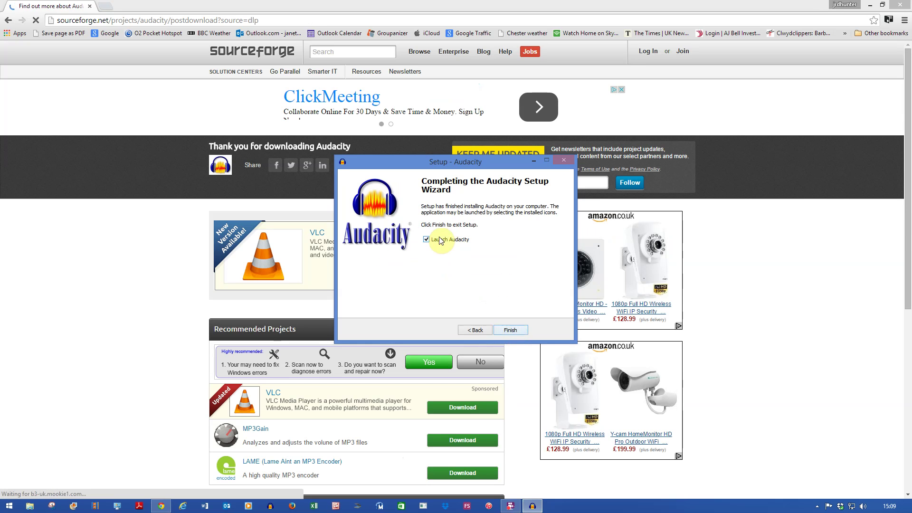
pyautogui.click(509, 330)
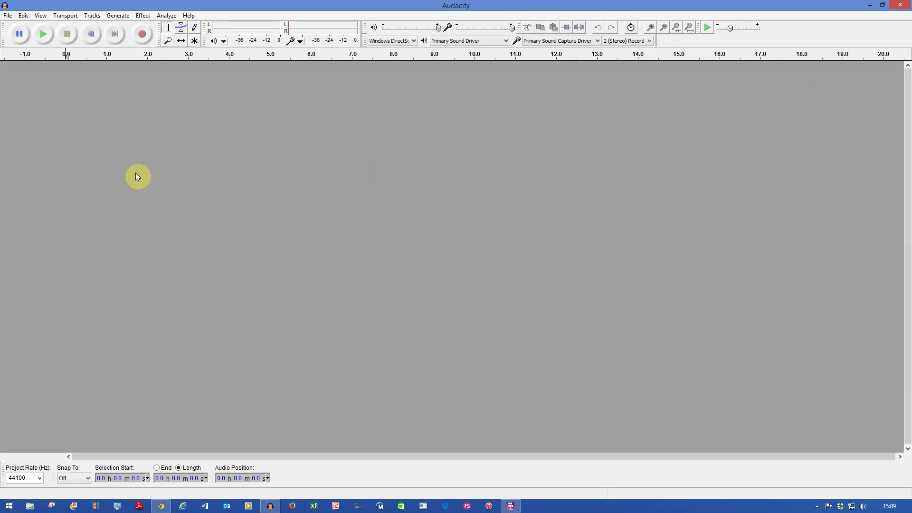
# Open the audio file Brother can you spare a dime v3 07-13 - tenor.mp3 from the Music folder
pyautogui.click(9, 16)
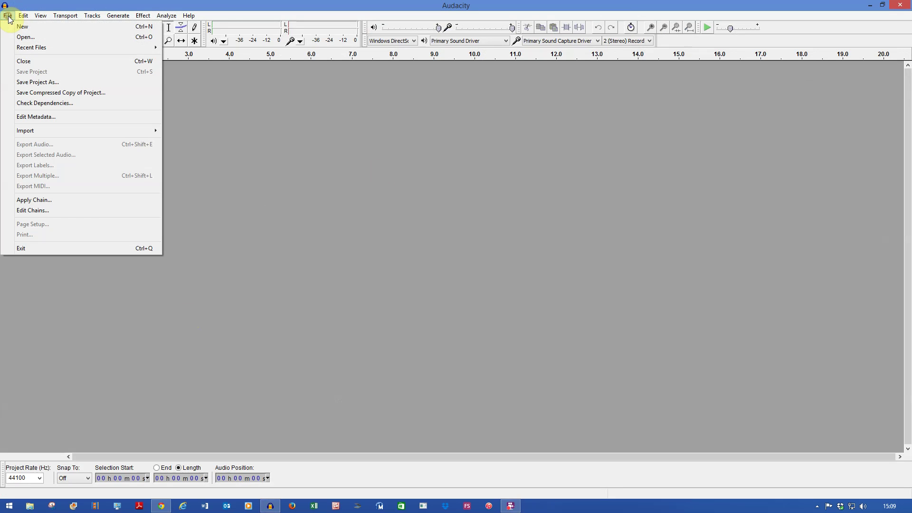
pyautogui.click(32, 37)
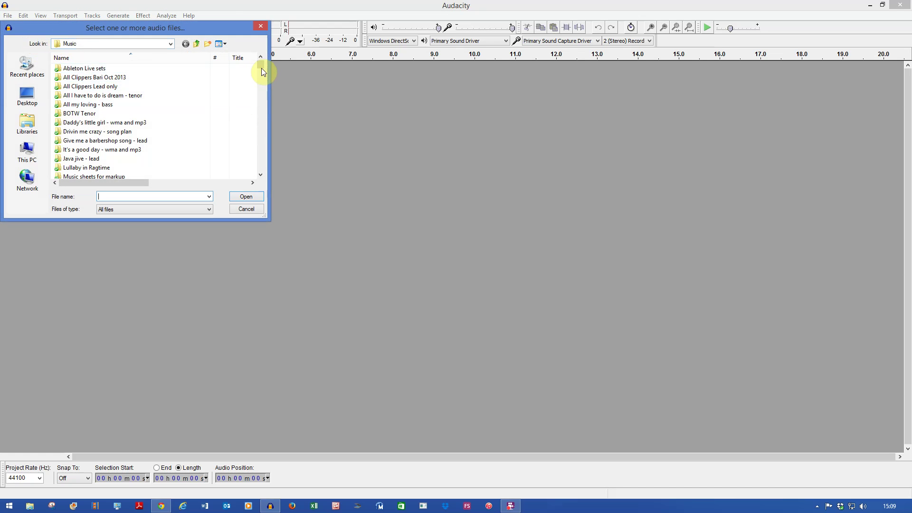
pyautogui.moveTo(260, 68); pyautogui.dragTo(261, 92)
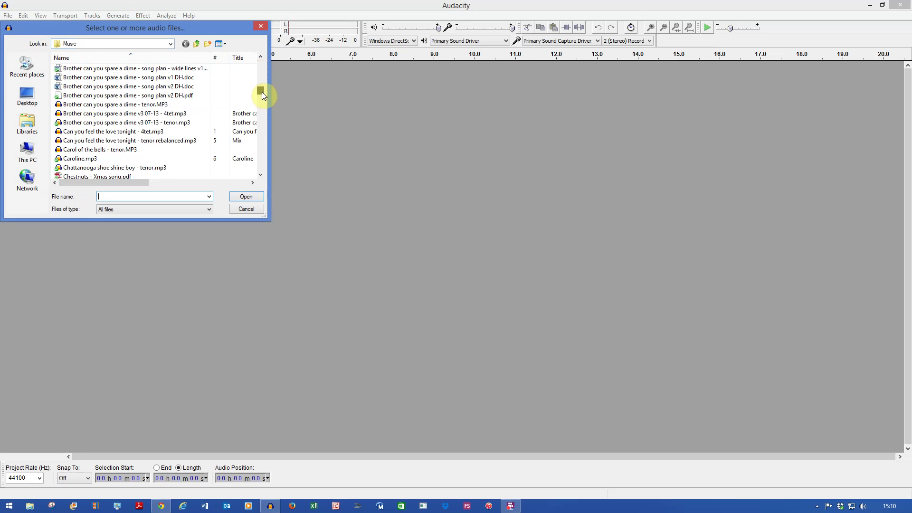
pyautogui.click(102, 123)
pyautogui.click(246, 197)
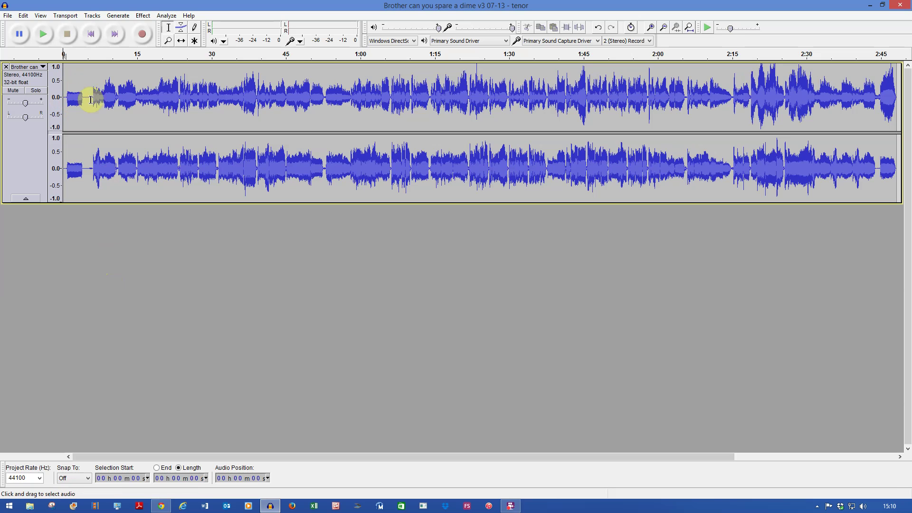
# Play the track from the beginning, pause it, resume playback from about 0:49 and pause at about 1:26
pyautogui.click(43, 35)
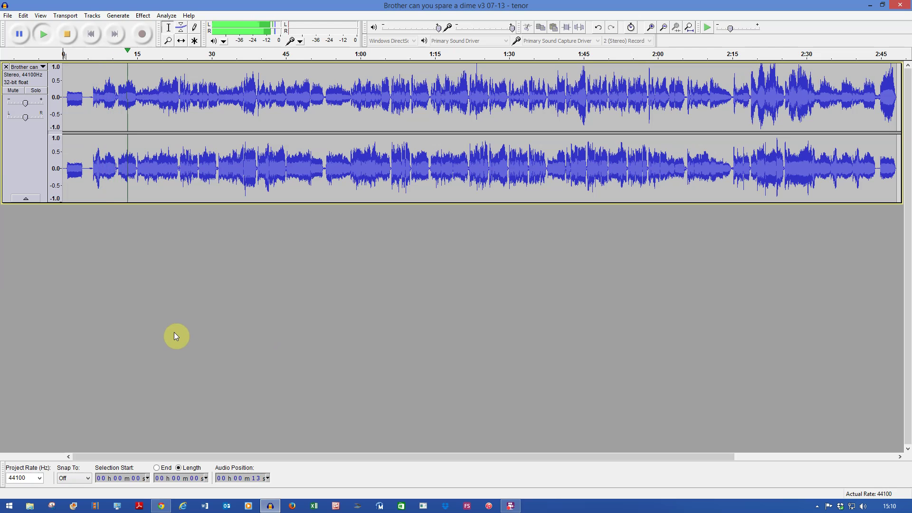
pyautogui.click(20, 36)
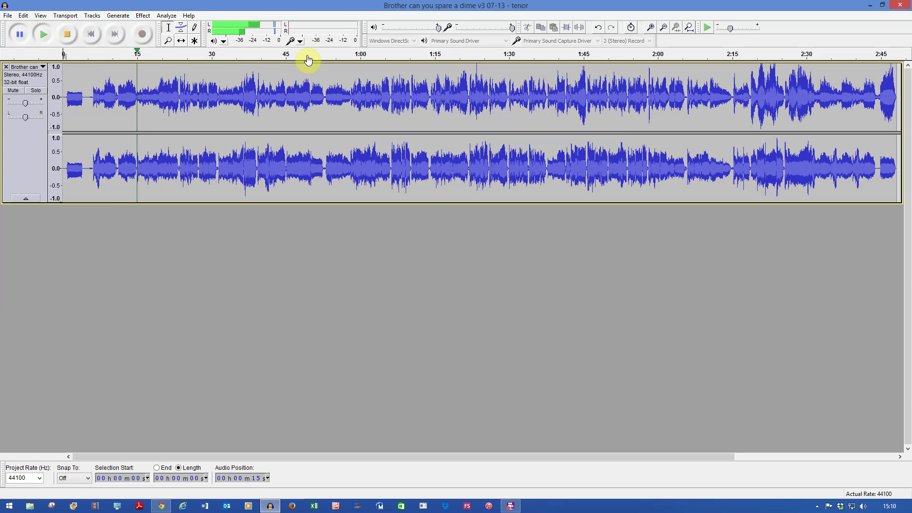
pyautogui.click(305, 56)
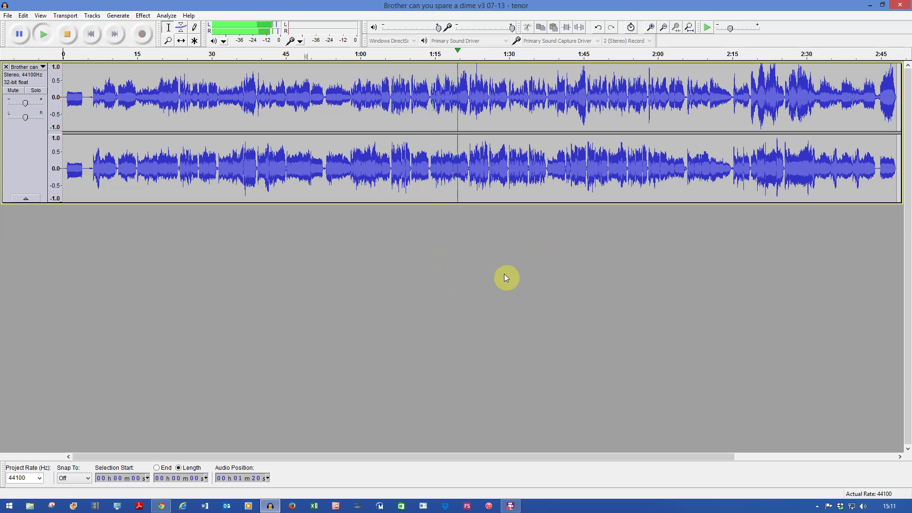
pyautogui.click(19, 37)
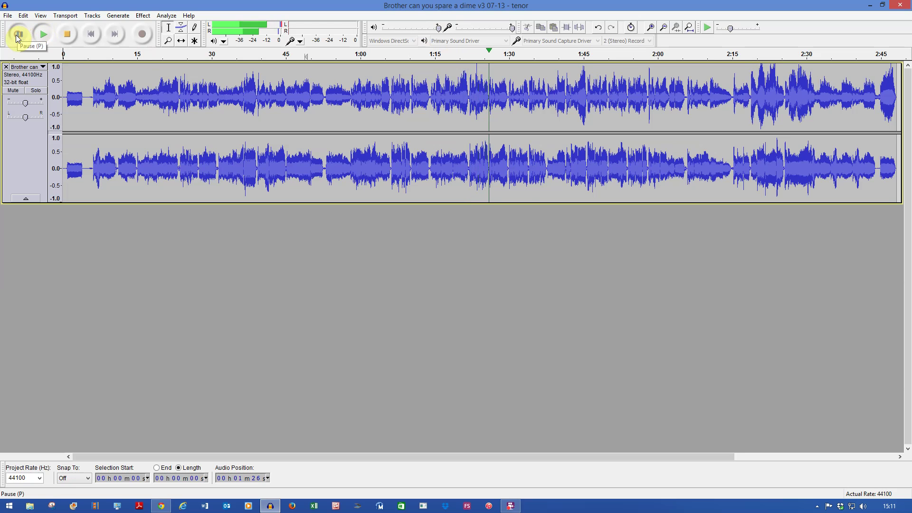
pyautogui.click(471, 189)
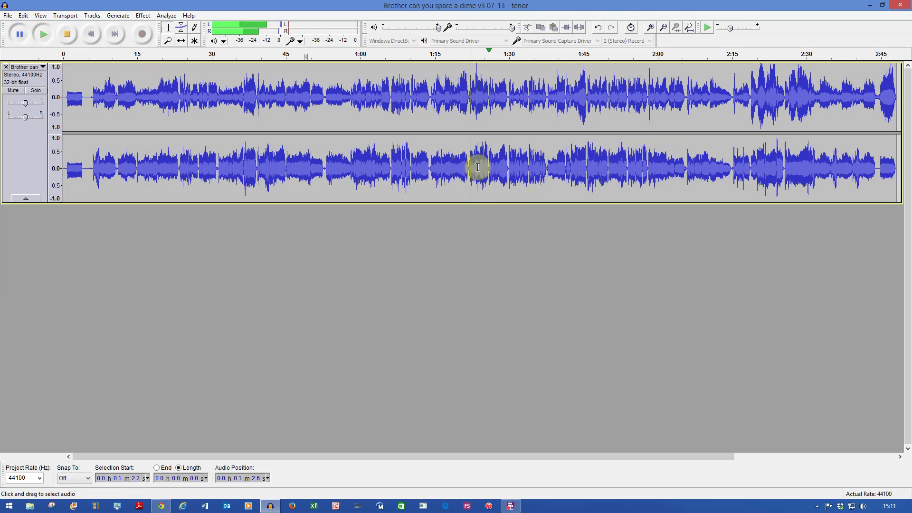
pyautogui.moveTo(469, 196); pyautogui.dragTo(490, 194)
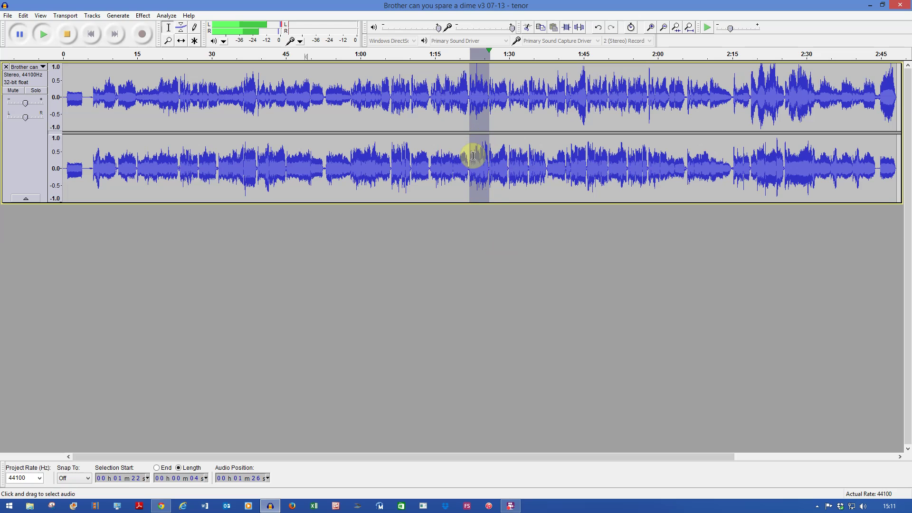
pyautogui.click(65, 16)
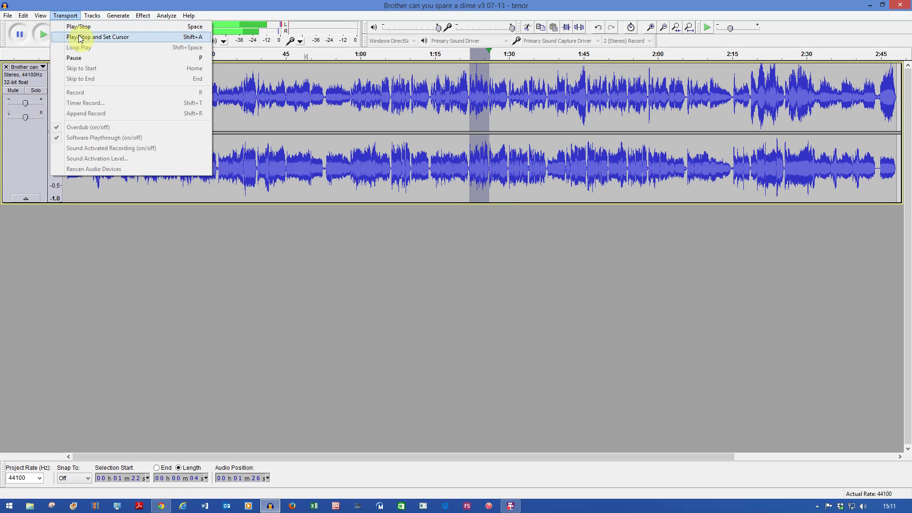
pyautogui.click(332, 266)
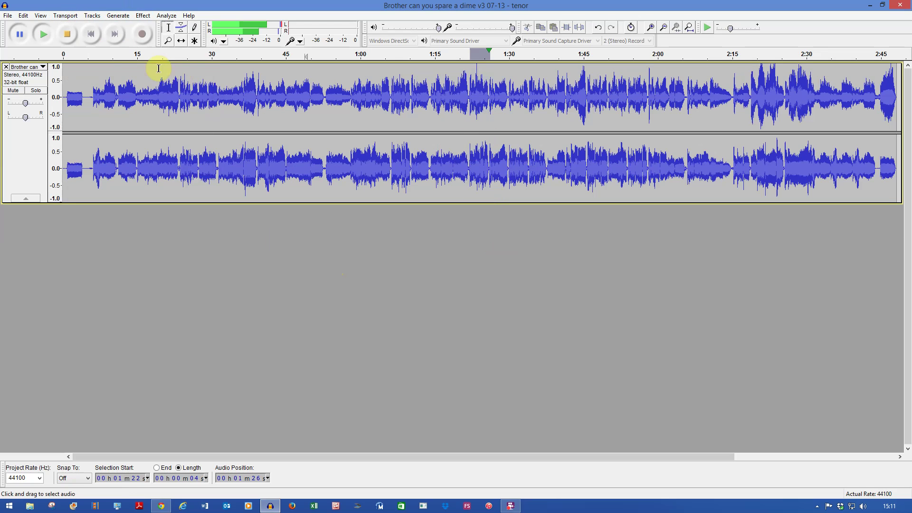
# Stop the paused playback and loop-play the phrase of about 4 seconds starting at about 1:22
pyautogui.click(68, 33)
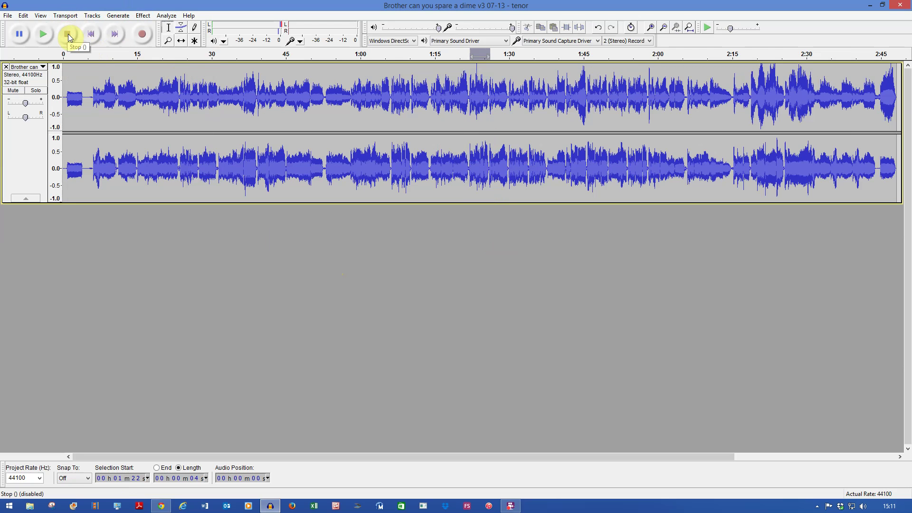
pyautogui.moveTo(468, 125); pyautogui.dragTo(488, 122)
pyautogui.click(64, 17)
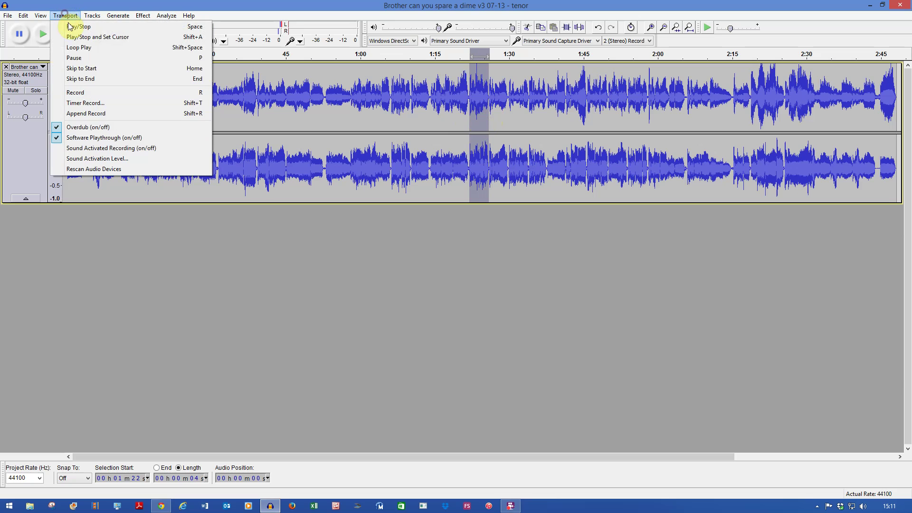
pyautogui.click(86, 52)
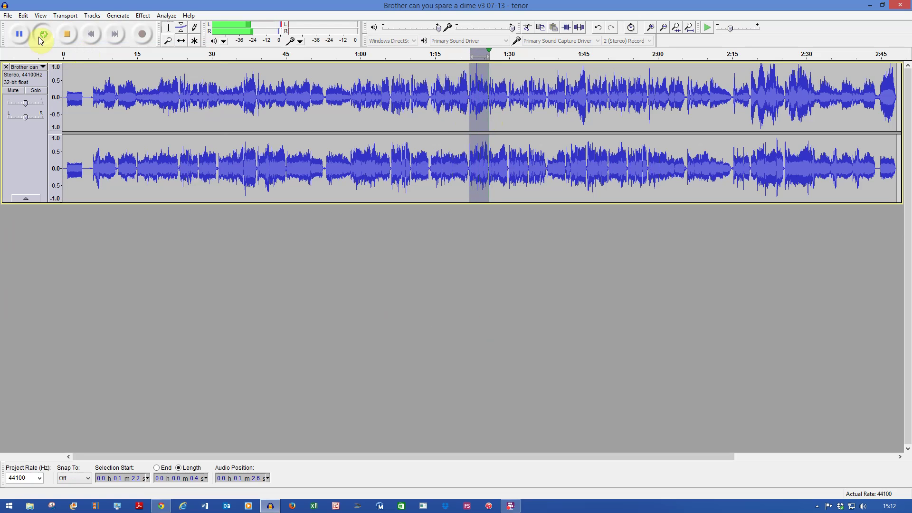
pyautogui.click(67, 34)
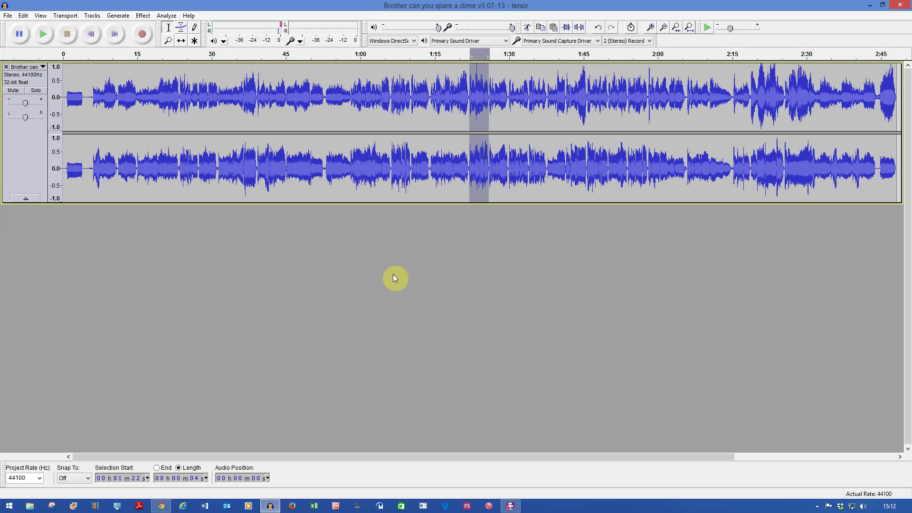
# Insert 1 second of generated silence at the gap just before the phrase, at about 1:22
pyautogui.click(468, 117)
pyautogui.click(471, 124)
pyautogui.click(468, 125)
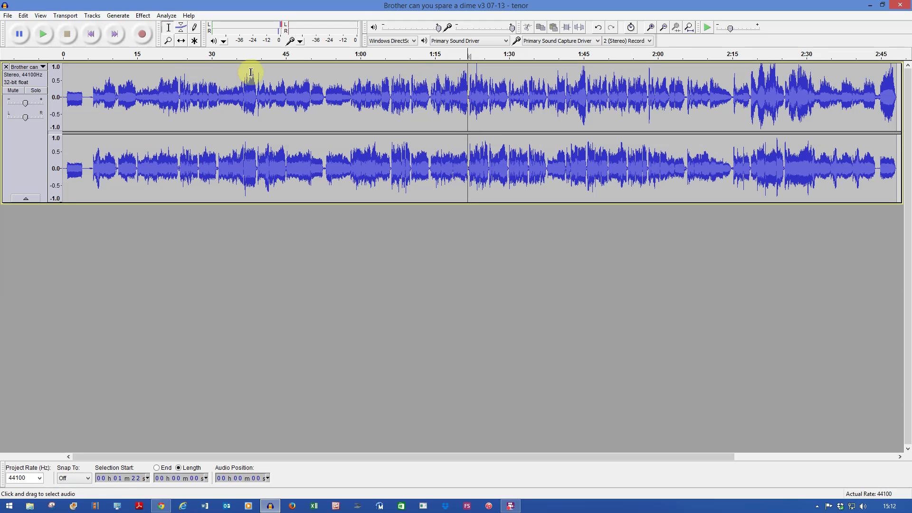
pyautogui.click(117, 15)
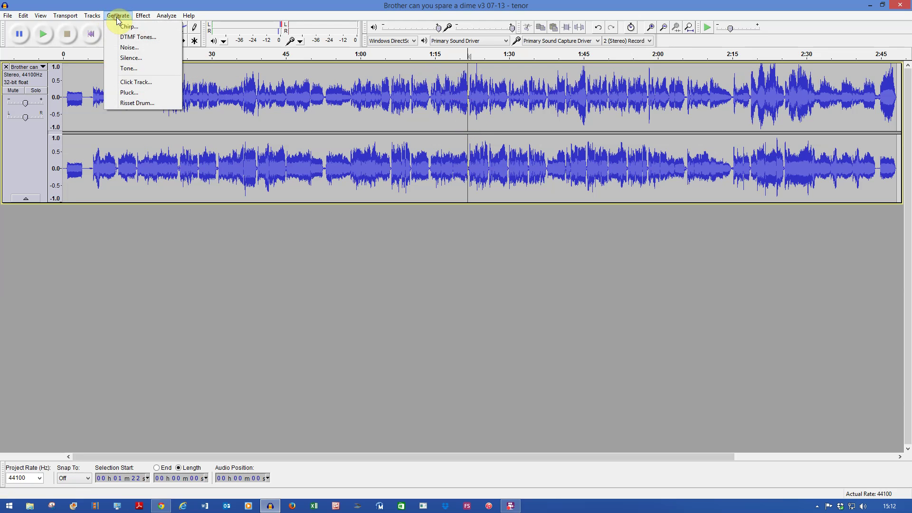
pyautogui.click(131, 58)
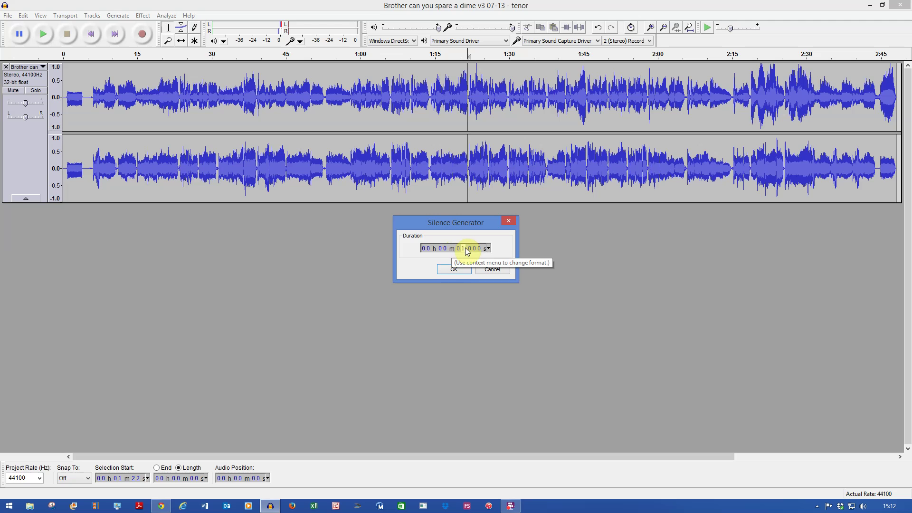
pyautogui.click(453, 269)
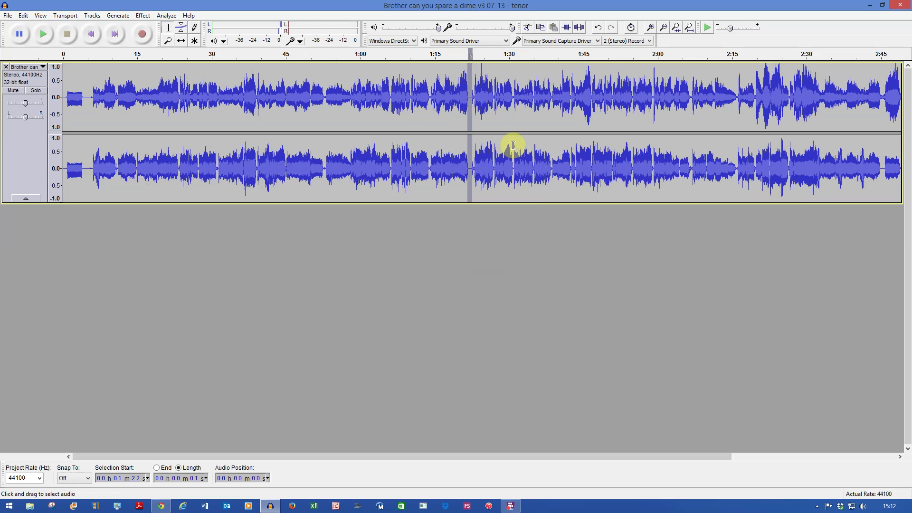
# Insert 1 second of generated silence at the end of the phrase, at about 1:27
pyautogui.click(495, 96)
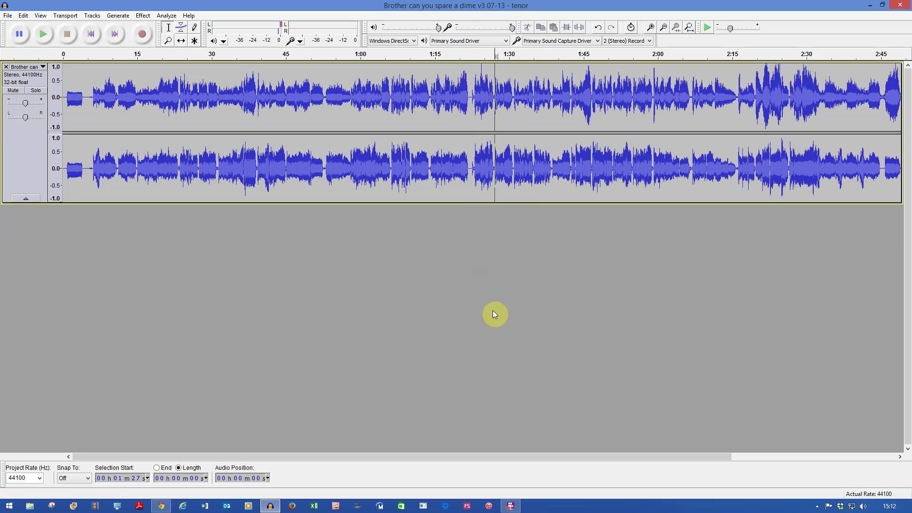
pyautogui.click(115, 15)
pyautogui.click(130, 58)
pyautogui.click(423, 247)
pyautogui.click(454, 269)
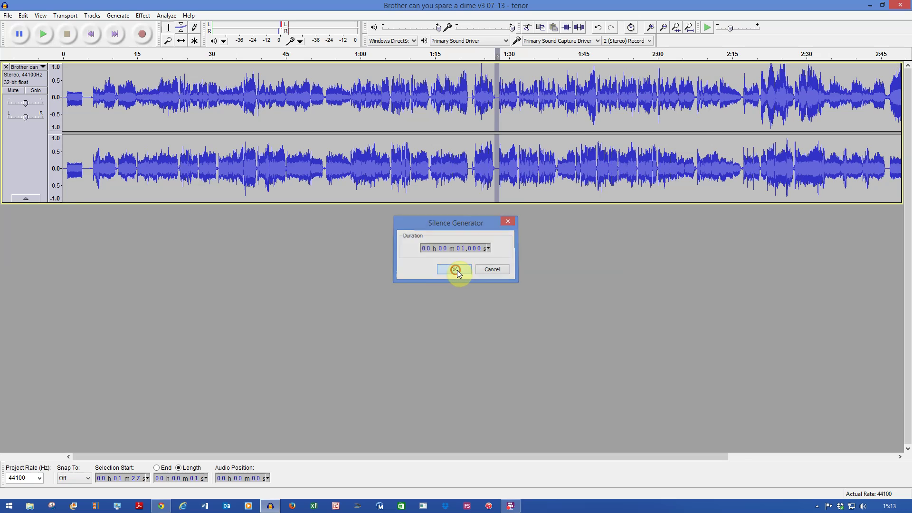
# Loop-play the phrase from about 1:22 for about 5 seconds, including part of the silence on either side, and stop playback
pyautogui.click(650, 27)
pyautogui.click(650, 27)
pyautogui.click(651, 27)
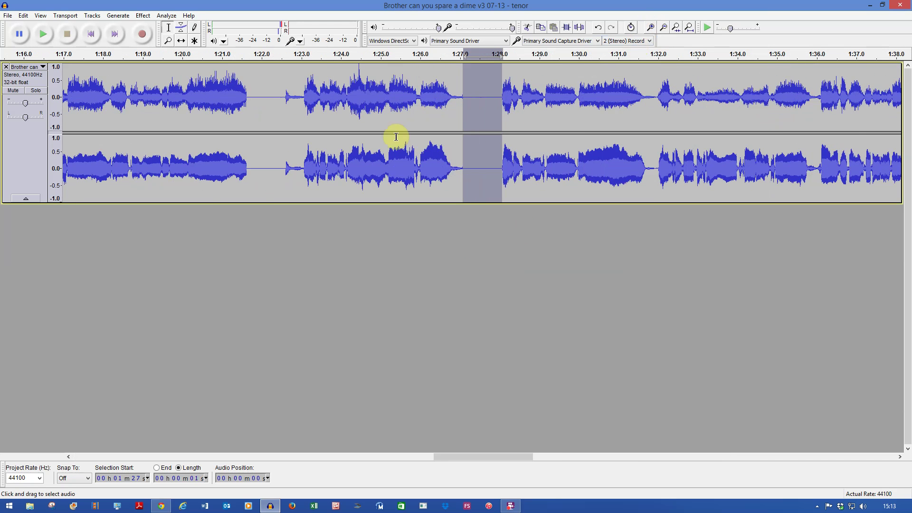
pyautogui.moveTo(254, 100); pyautogui.dragTo(282, 101)
pyautogui.moveTo(471, 97); pyautogui.dragTo(494, 98)
pyautogui.moveTo(269, 169); pyautogui.dragTo(480, 172)
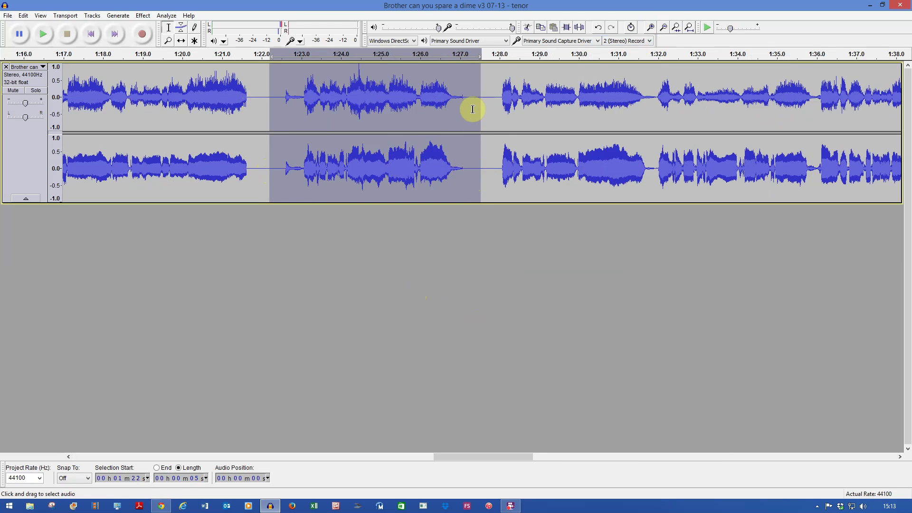
pyautogui.click(65, 16)
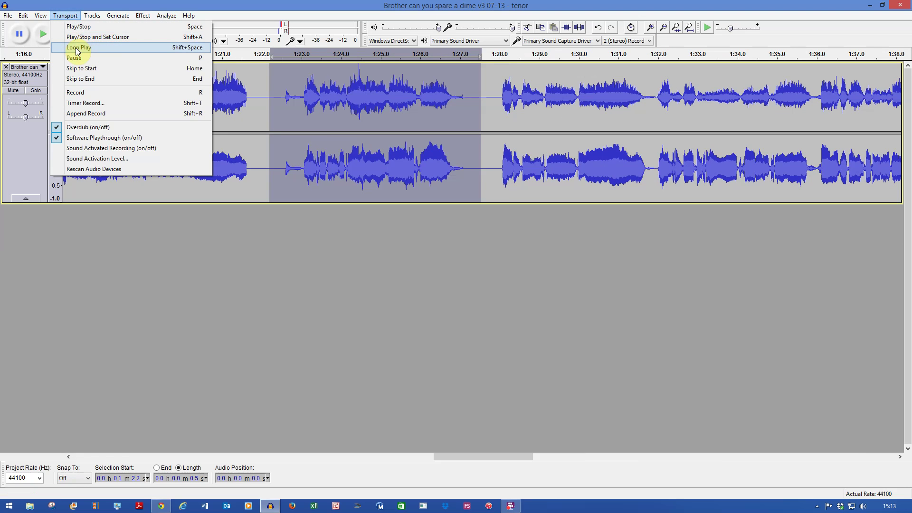
pyautogui.click(77, 49)
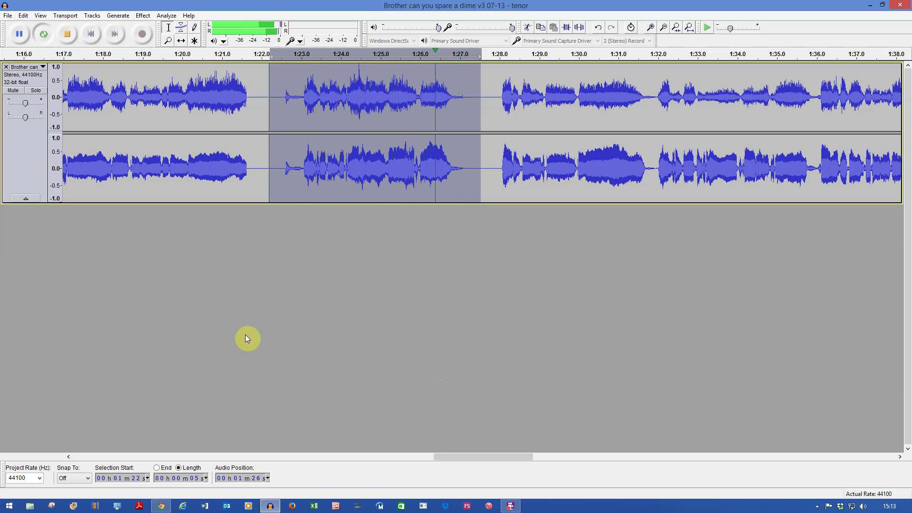
pyautogui.click(66, 34)
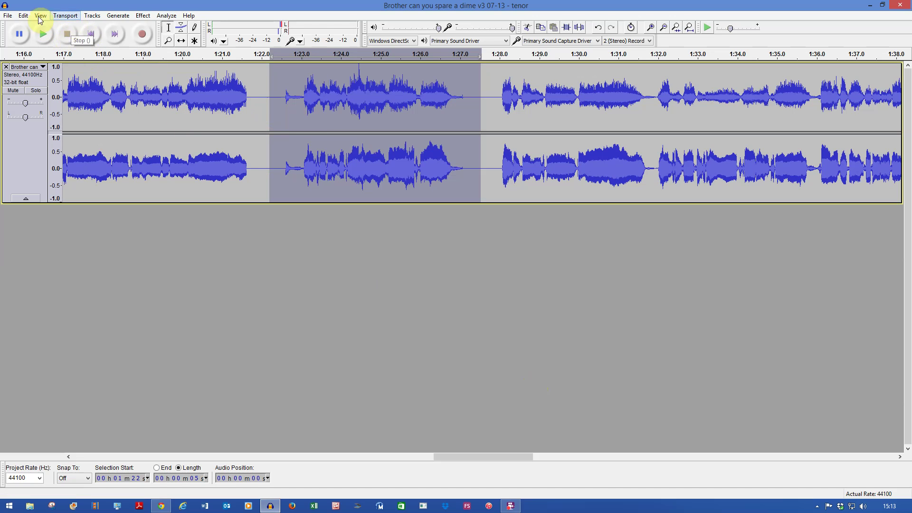
# Undo both silence insertions around the phrase and close the project without saving changes
pyautogui.click(23, 16)
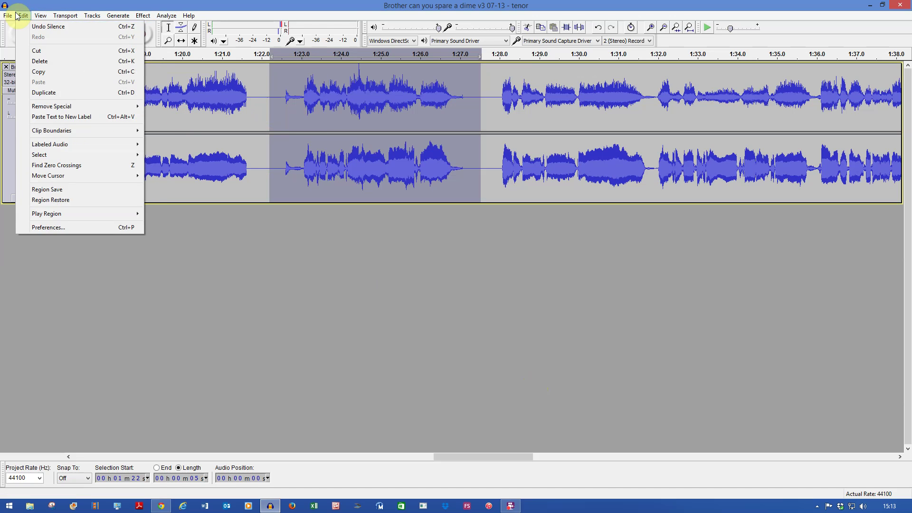
pyautogui.click(39, 26)
pyautogui.click(23, 16)
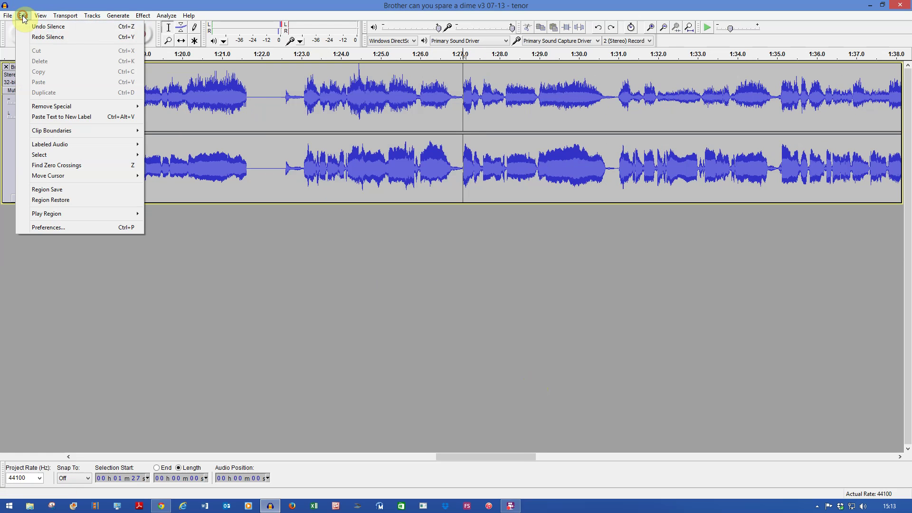
pyautogui.click(45, 28)
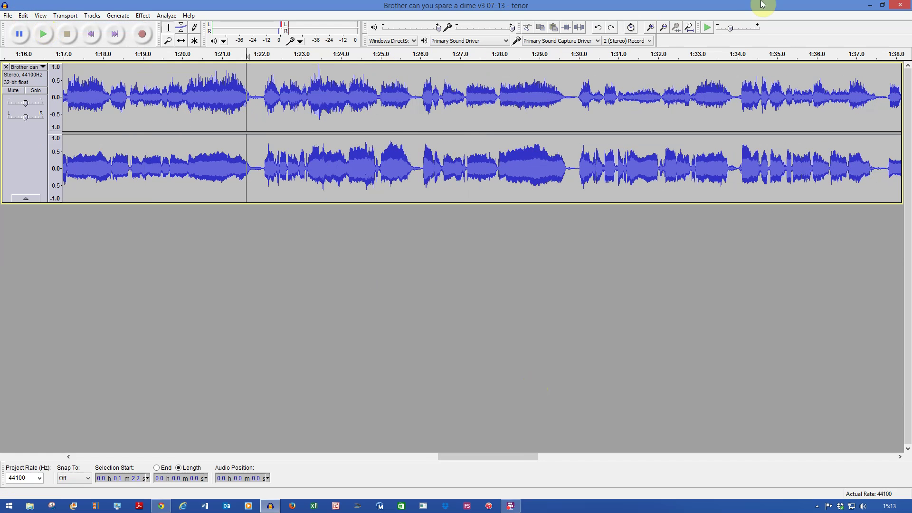
pyautogui.click(902, 7)
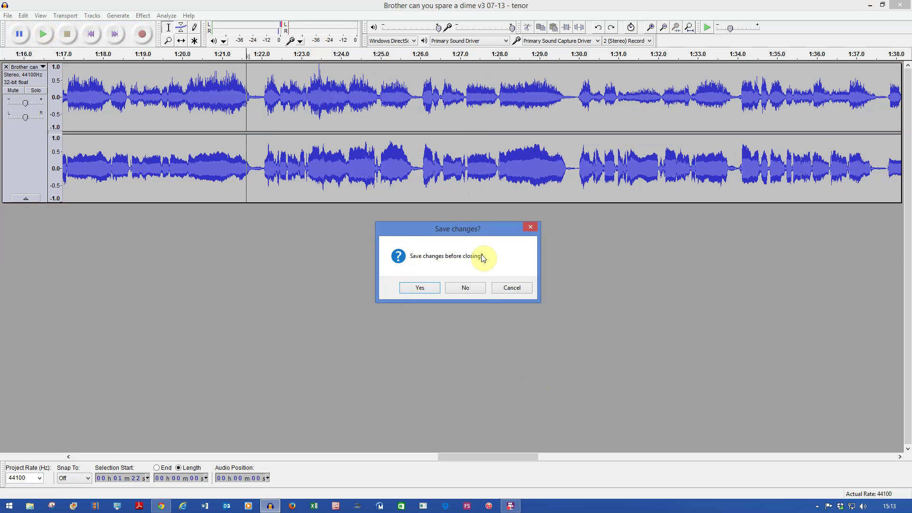
pyautogui.click(465, 287)
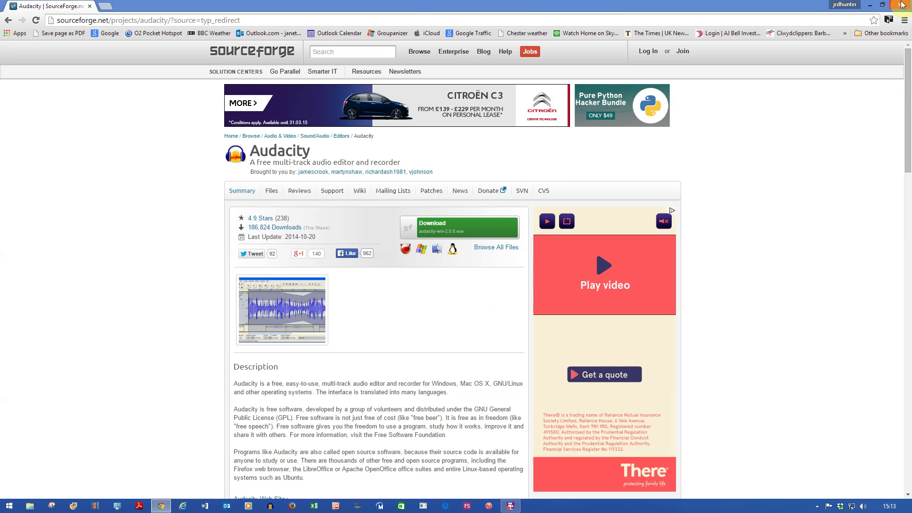